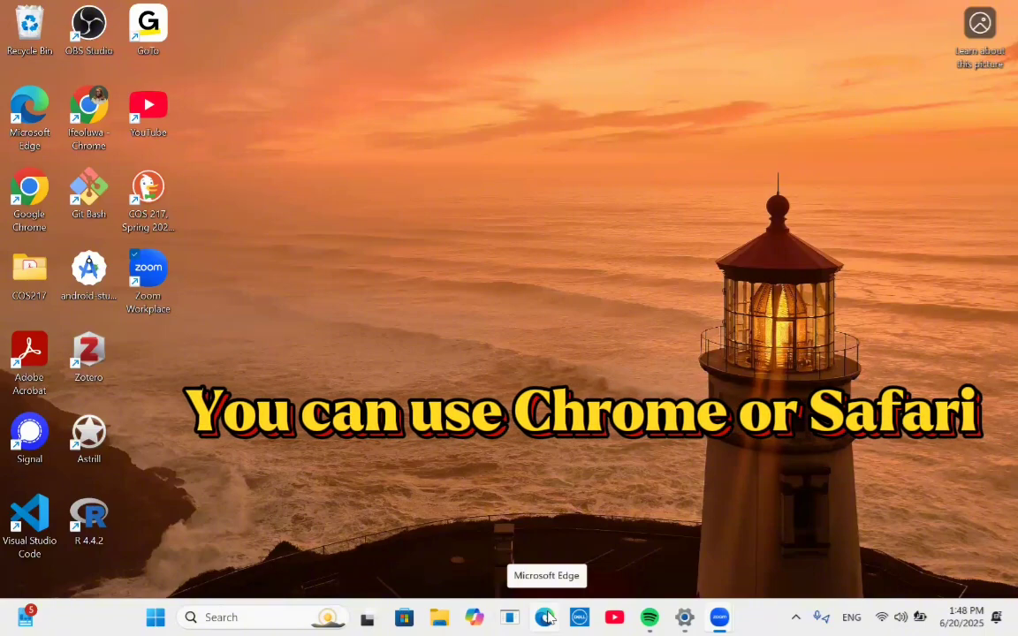
- Open Microsoft Edge, accept the recommended browser settings, and maximize the browser window with the Default apps window out of the way
{"action": "left_click", "coordinate": [546, 617]}
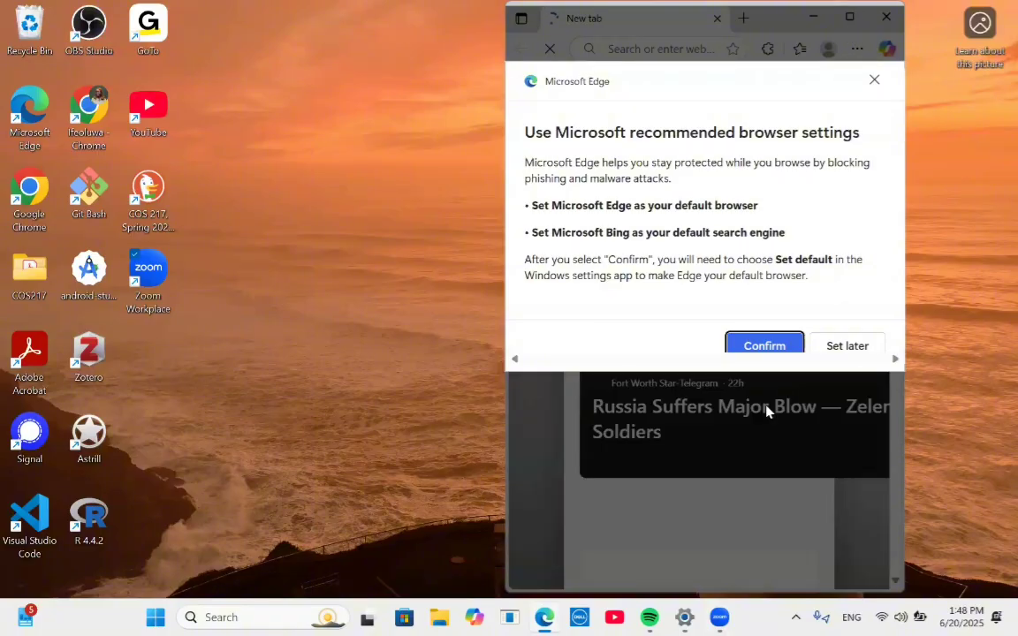
{"action": "left_click", "coordinate": [767, 346]}
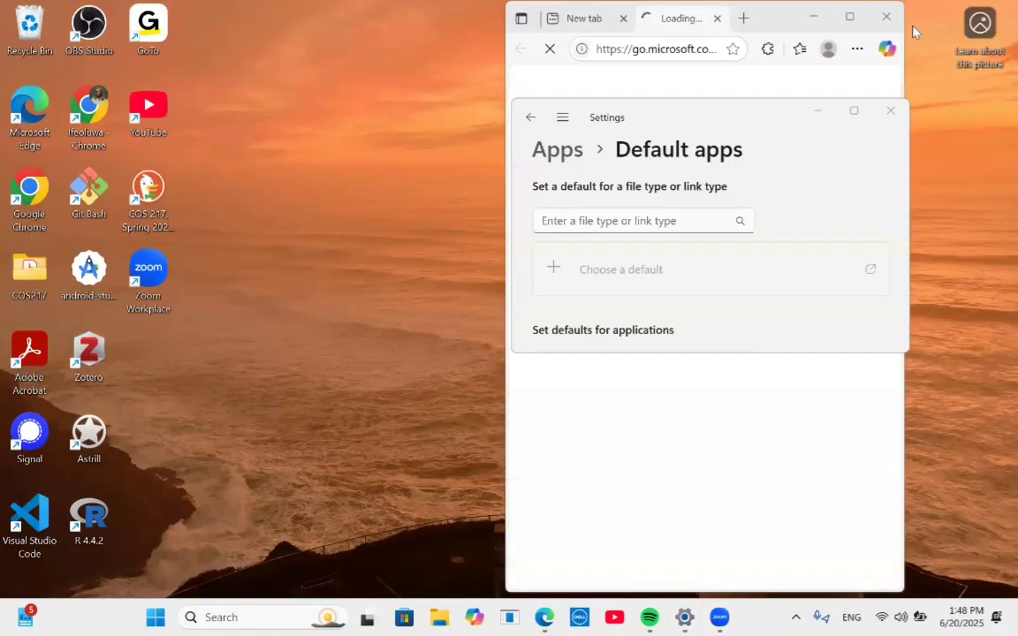
{"action": "left_click", "coordinate": [822, 110]}
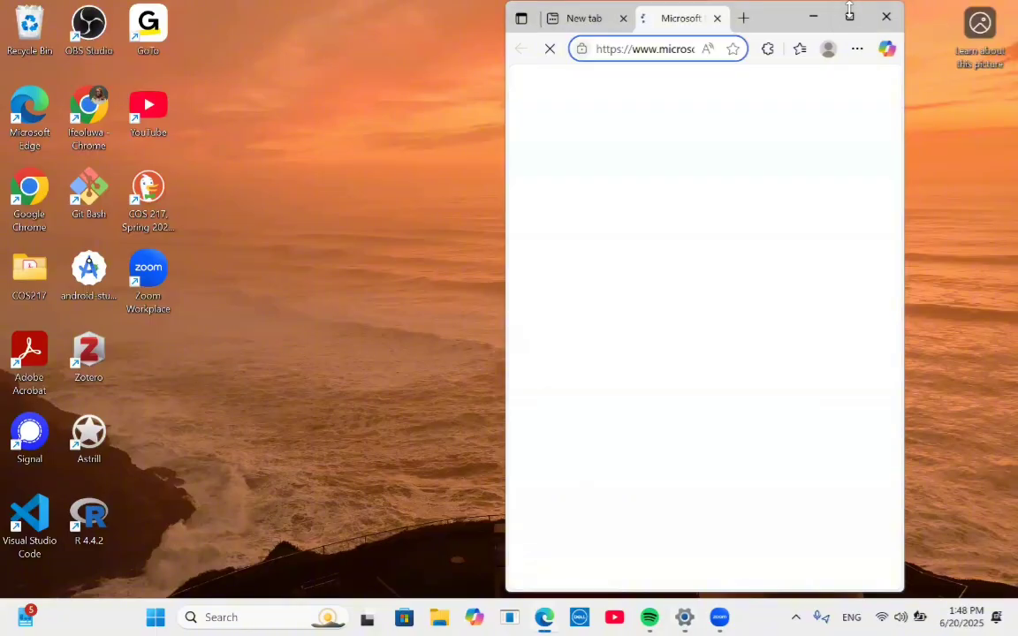
{"action": "left_click", "coordinate": [849, 15]}
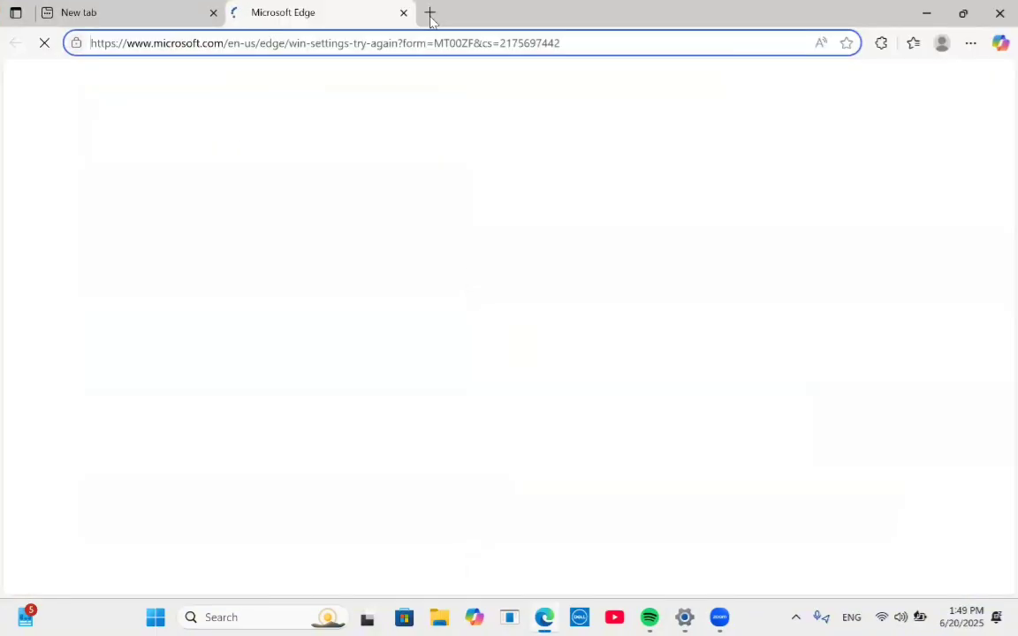
- Search the web for postgresql in a new browser tab and dismiss the search page notice
{"action": "left_click", "coordinate": [431, 14]}
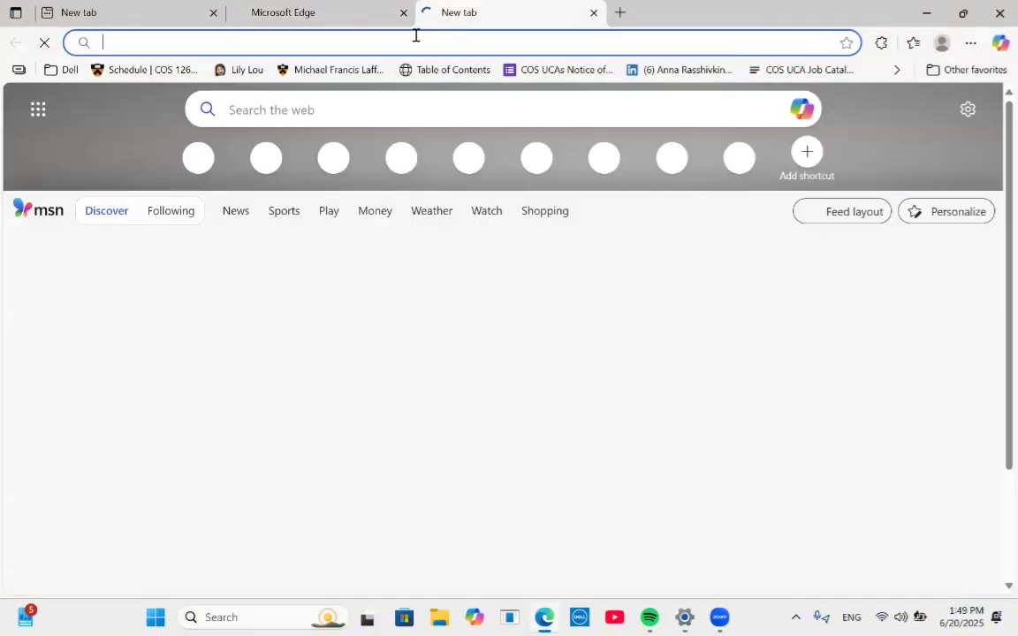
{"action": "type", "text": "p"}
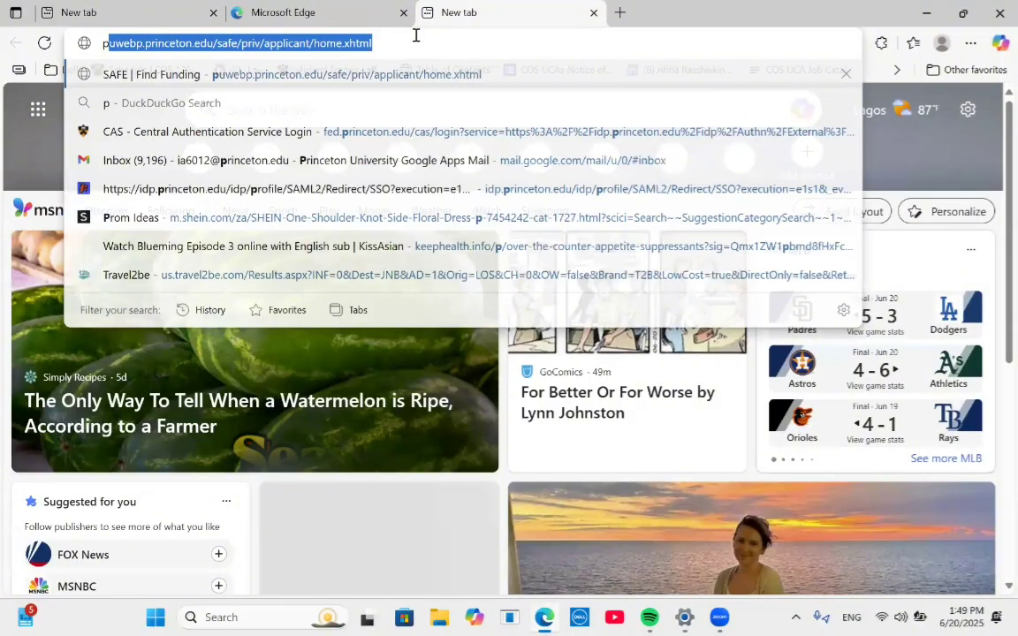
{"action": "type", "text": "ostgresql"}
{"action": "key", "text": "Return"}
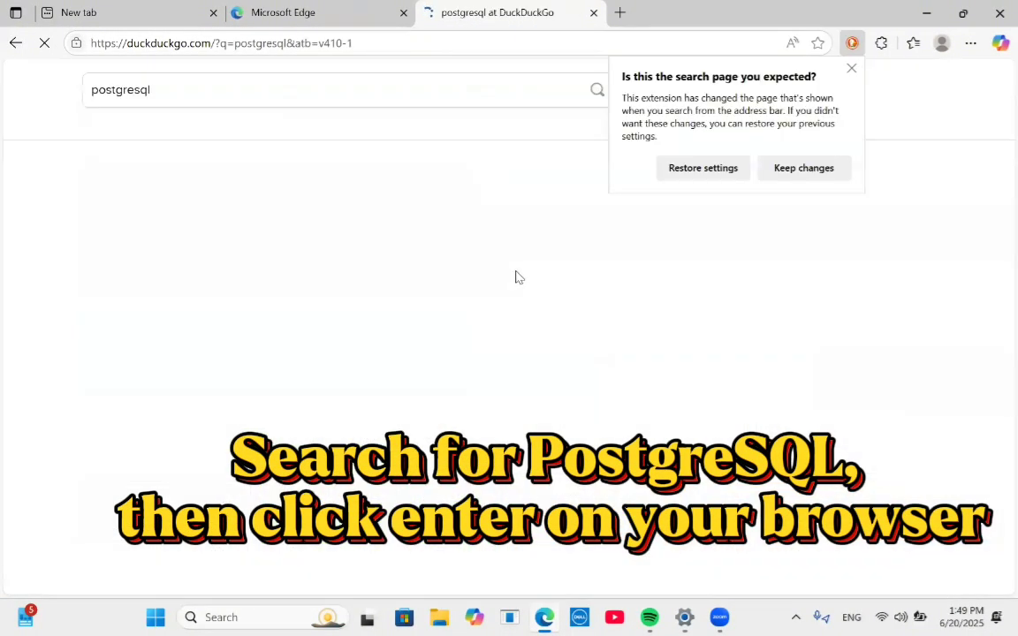
{"action": "left_click", "coordinate": [851, 69]}
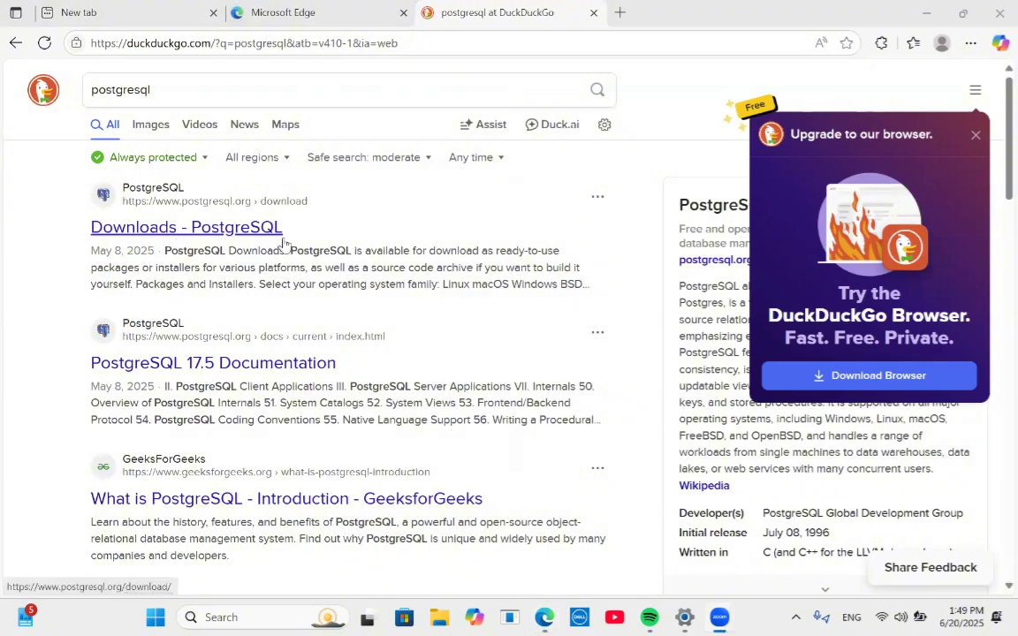
- Open EDB's installer download page through the Windows section of the official PostgreSQL downloads
{"action": "left_click", "coordinate": [221, 232]}
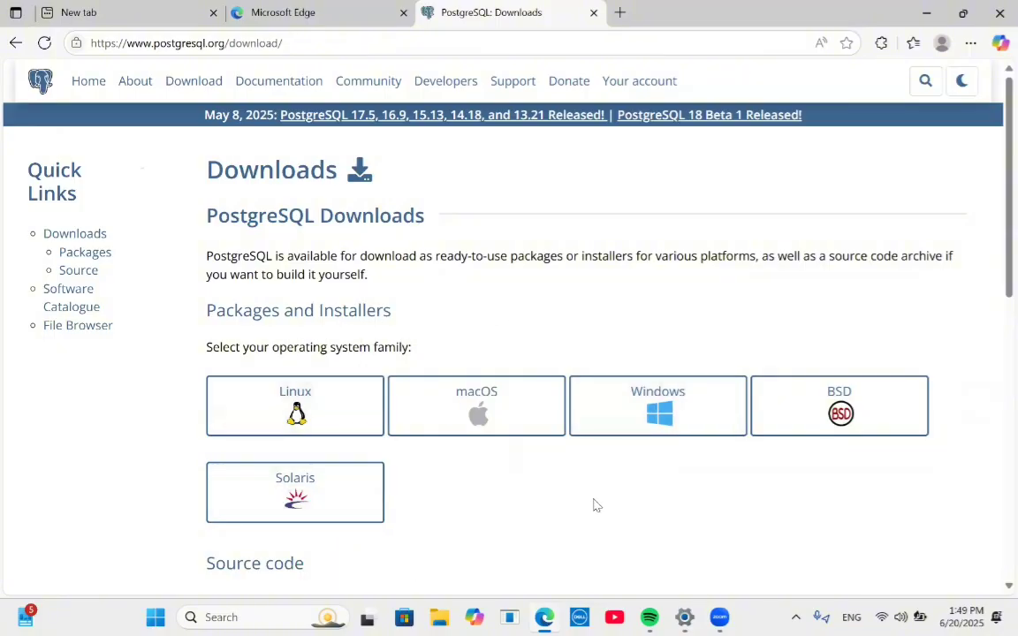
{"action": "scroll", "coordinate": [593, 504], "scroll_direction": "down", "scroll_amount": 1}
{"action": "scroll", "coordinate": [593, 500], "scroll_direction": "down", "scroll_amount": 1}
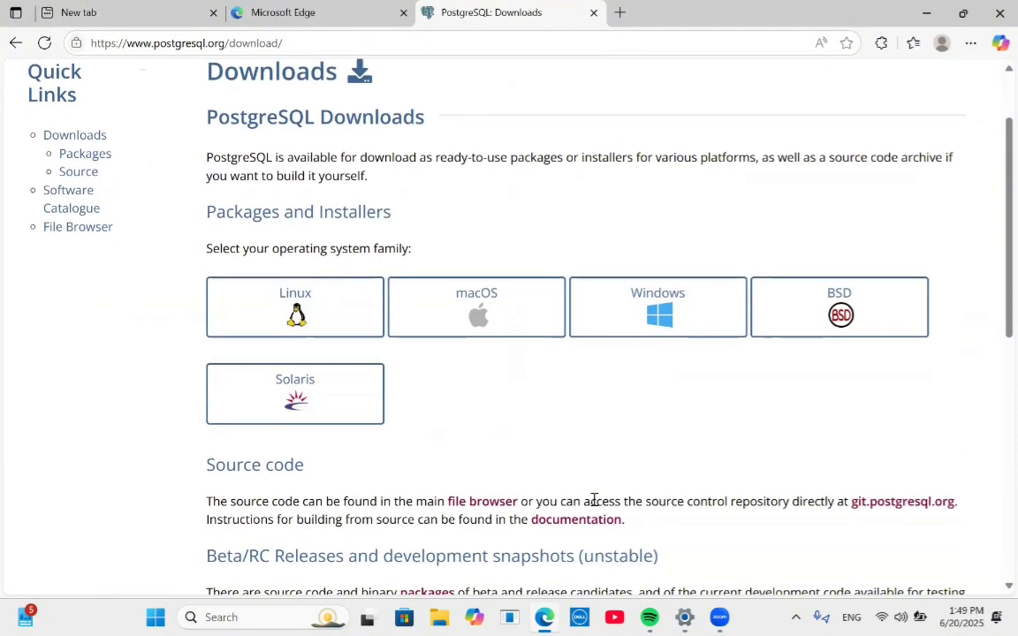
{"action": "left_click", "coordinate": [643, 322]}
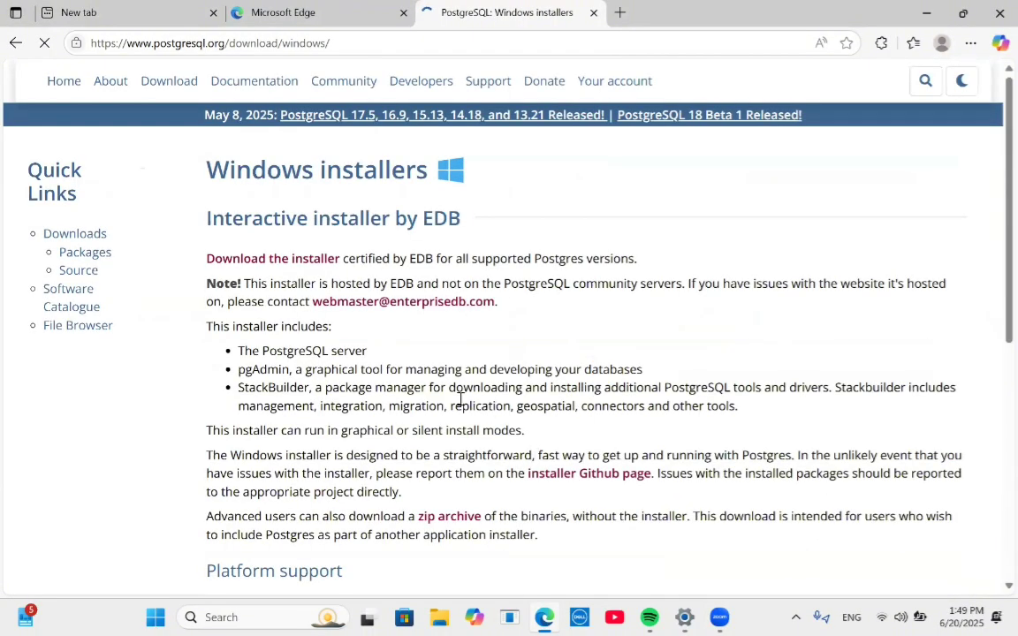
{"action": "scroll", "coordinate": [458, 393], "scroll_direction": "down", "scroll_amount": 1}
{"action": "scroll", "coordinate": [460, 396], "scroll_direction": "up", "scroll_amount": 1}
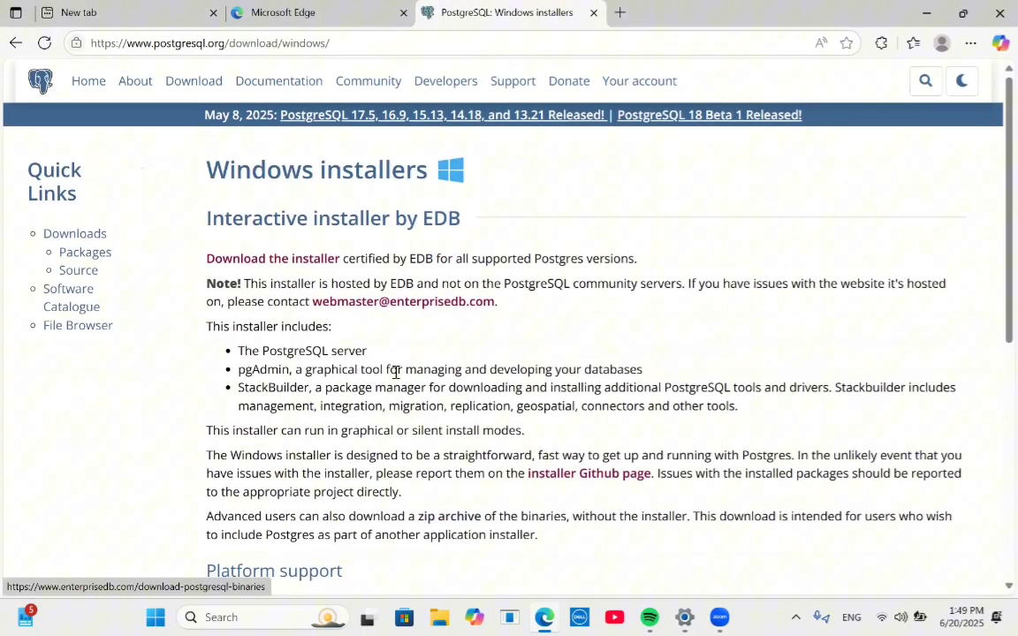
{"action": "left_click", "coordinate": [303, 265]}
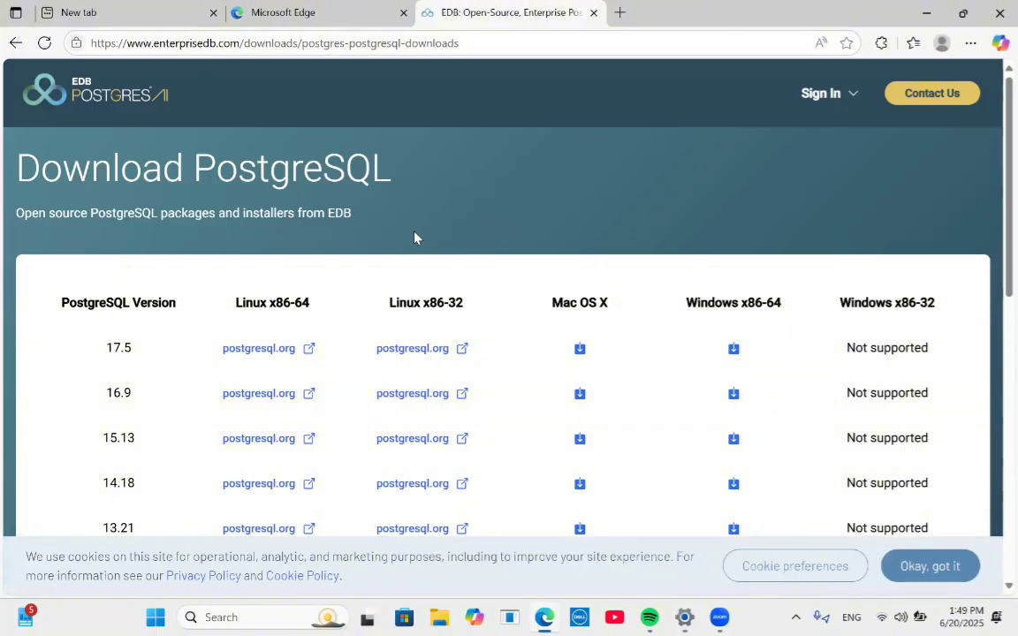
- Download the PostgreSQL 17.5 installer for Windows x86-64
{"action": "scroll", "coordinate": [415, 236], "scroll_direction": "down", "scroll_amount": 1}
{"action": "scroll", "coordinate": [546, 299], "scroll_direction": "up", "scroll_amount": 1}
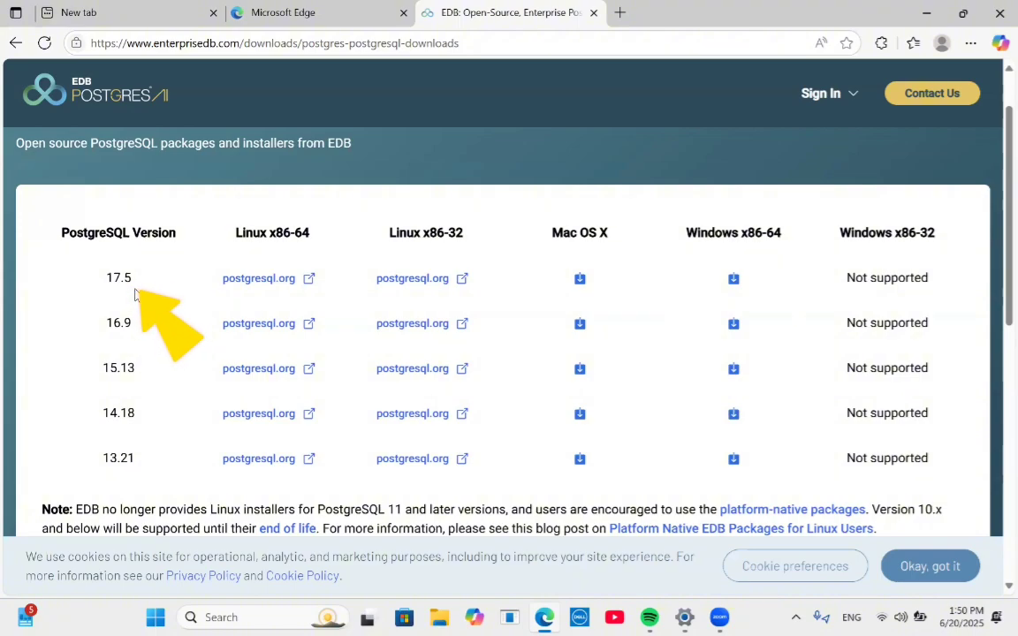
{"action": "left_click", "coordinate": [733, 281]}
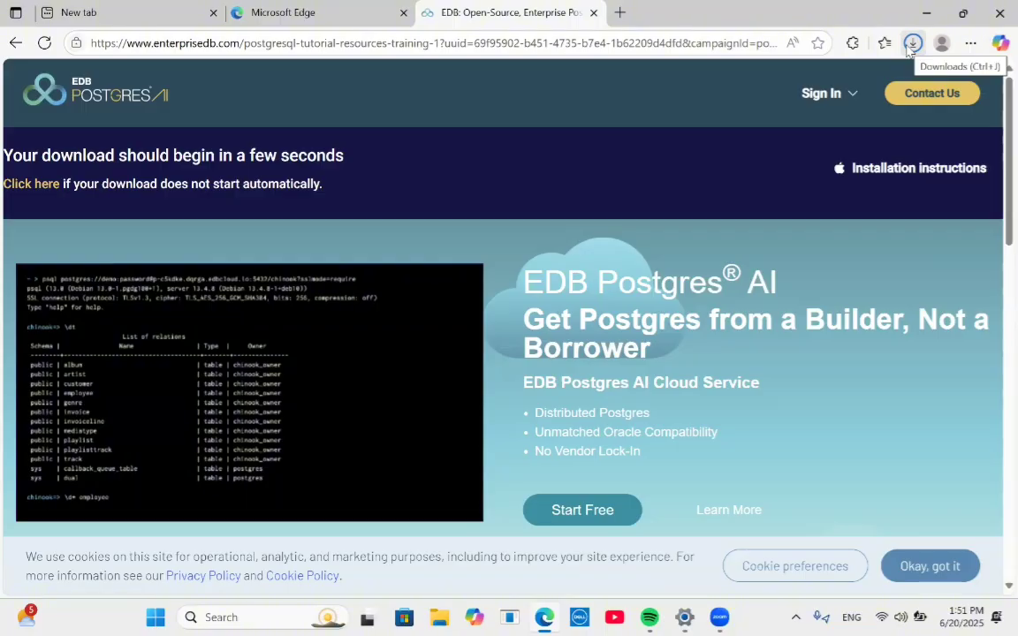
- Locate the downloaded postgresql-17.5-1-windows-x64 installer in its folder and run it
{"action": "left_click", "coordinate": [911, 44]}
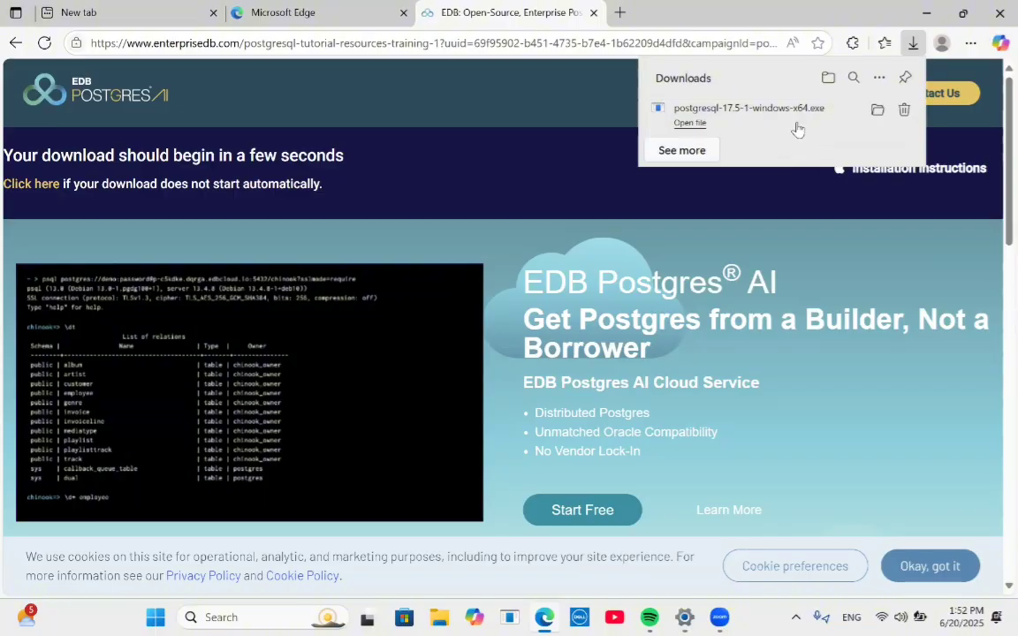
{"action": "left_click", "coordinate": [877, 113]}
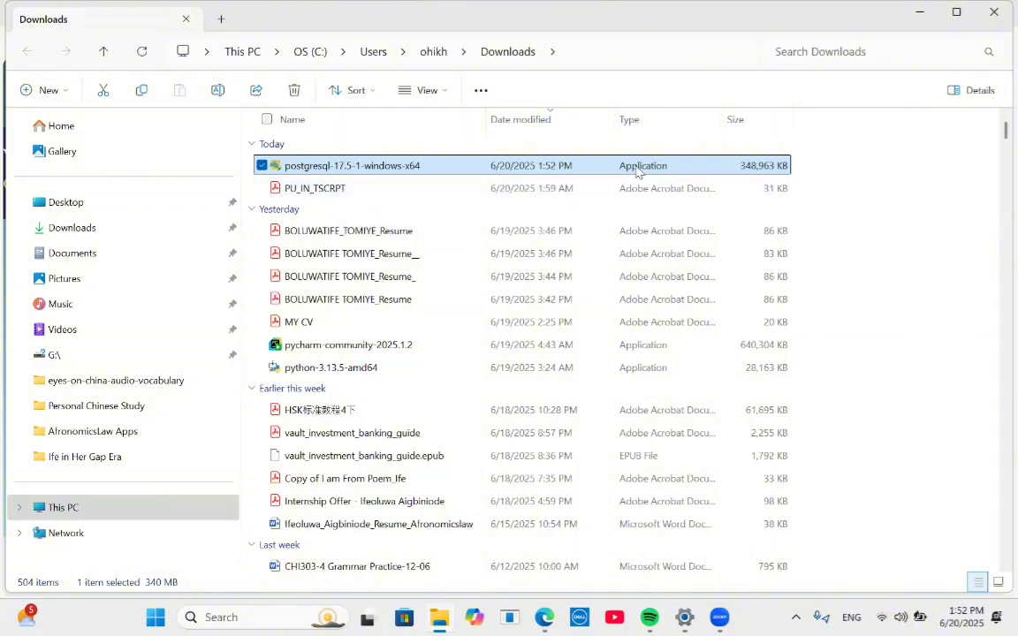
{"action": "left_click_drag", "start_coordinate": [574, 165], "coordinate": [518, 172]}
{"action": "double_click", "coordinate": [420, 165]}
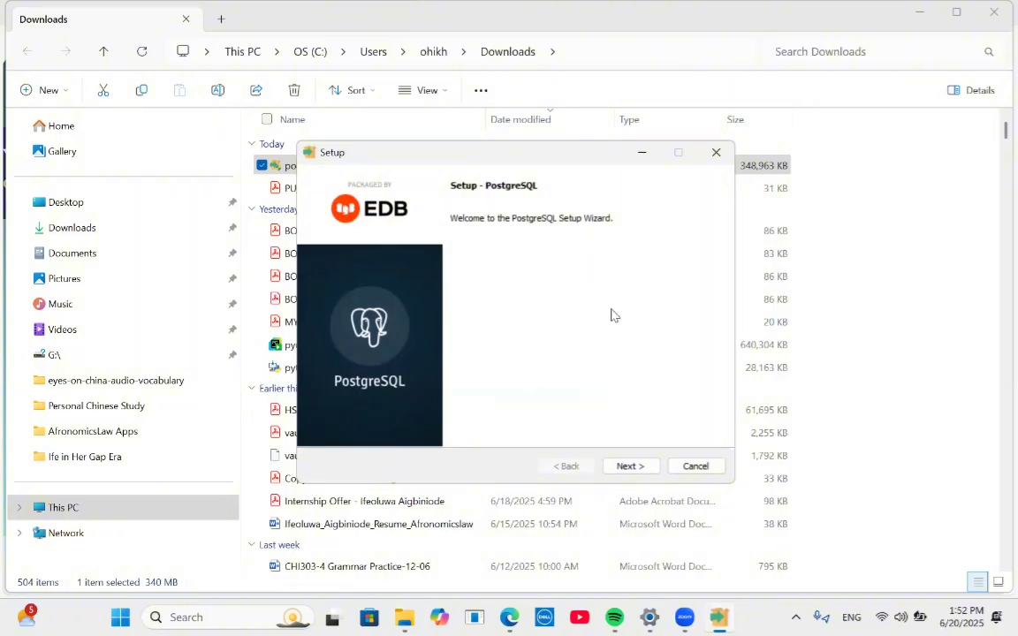
- Accept the default installation directory, all four components and the default data directory in the PostgreSQL setup
{"action": "left_click", "coordinate": [626, 463]}
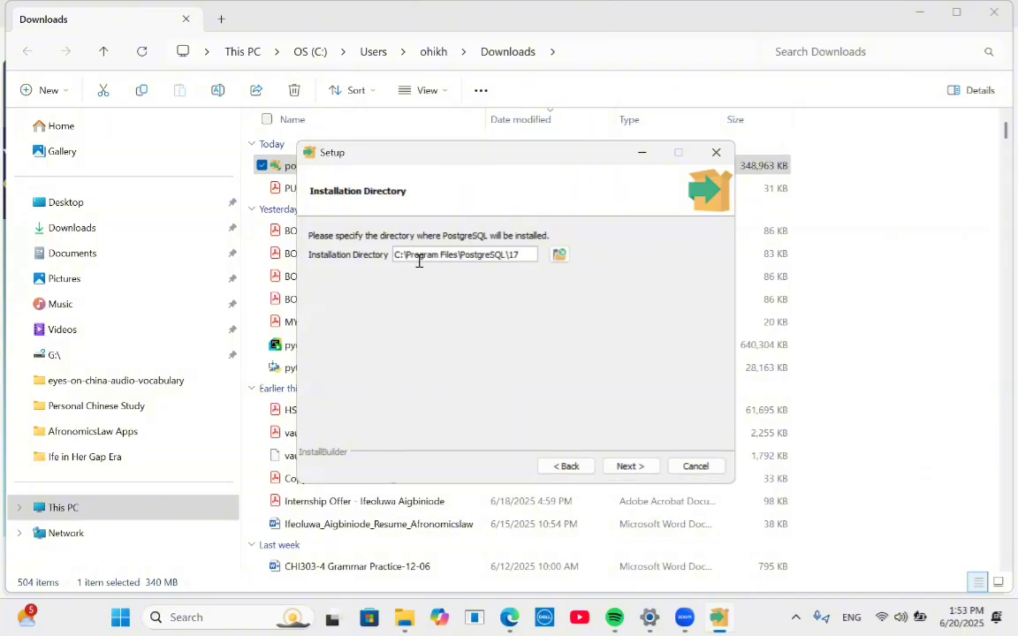
{"action": "left_click", "coordinate": [630, 465]}
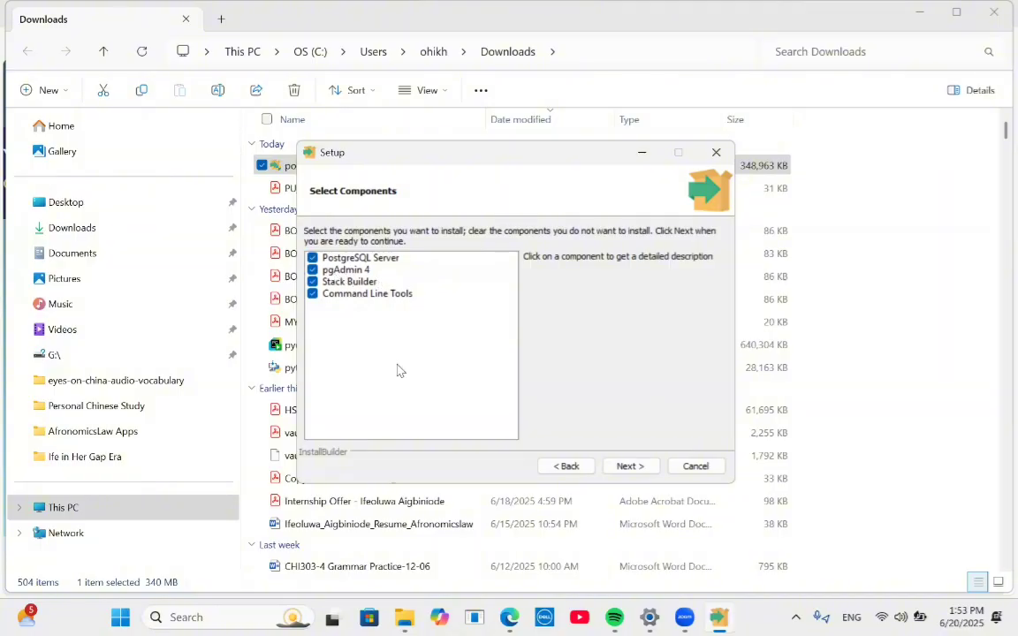
{"action": "left_click", "coordinate": [631, 466]}
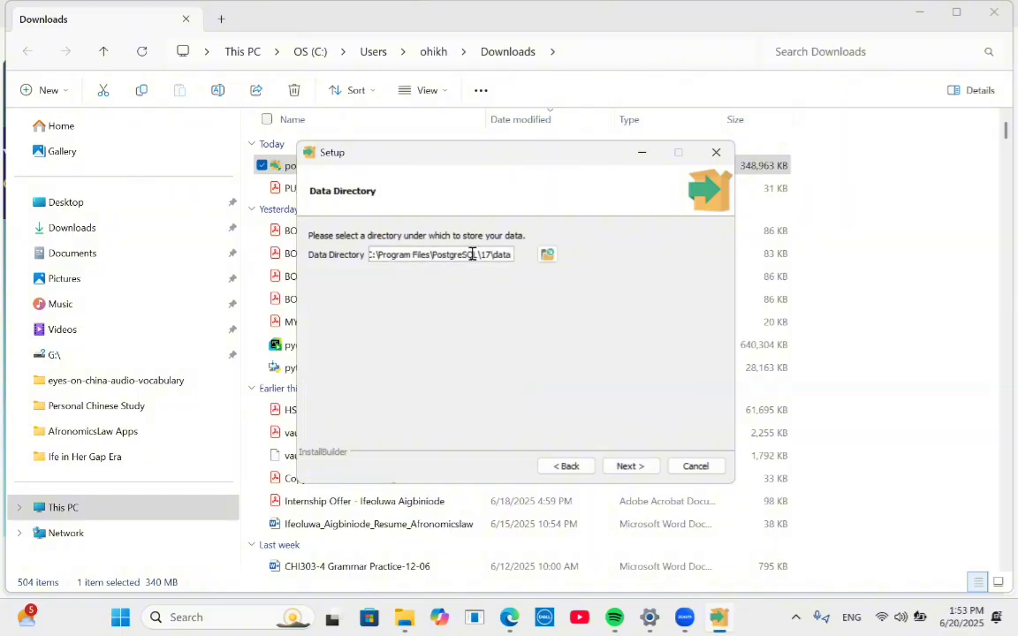
{"action": "left_click", "coordinate": [622, 465]}
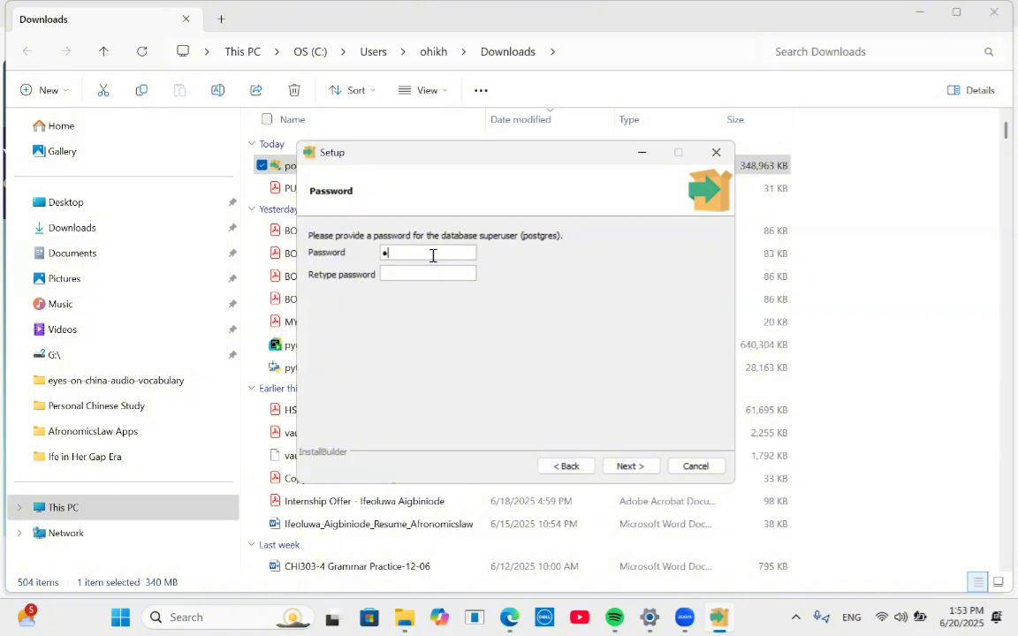
- Enter and confirm the database superuser password, and continue to the port settings
{"action": "type", "text": "••••••"}
{"action": "left_click", "coordinate": [424, 274]}
{"action": "type", "text": "••••••••"}
{"action": "left_click", "coordinate": [629, 466]}
{"action": "left_click", "coordinate": [629, 466]}
{"action": "left_click", "coordinate": [566, 466]}
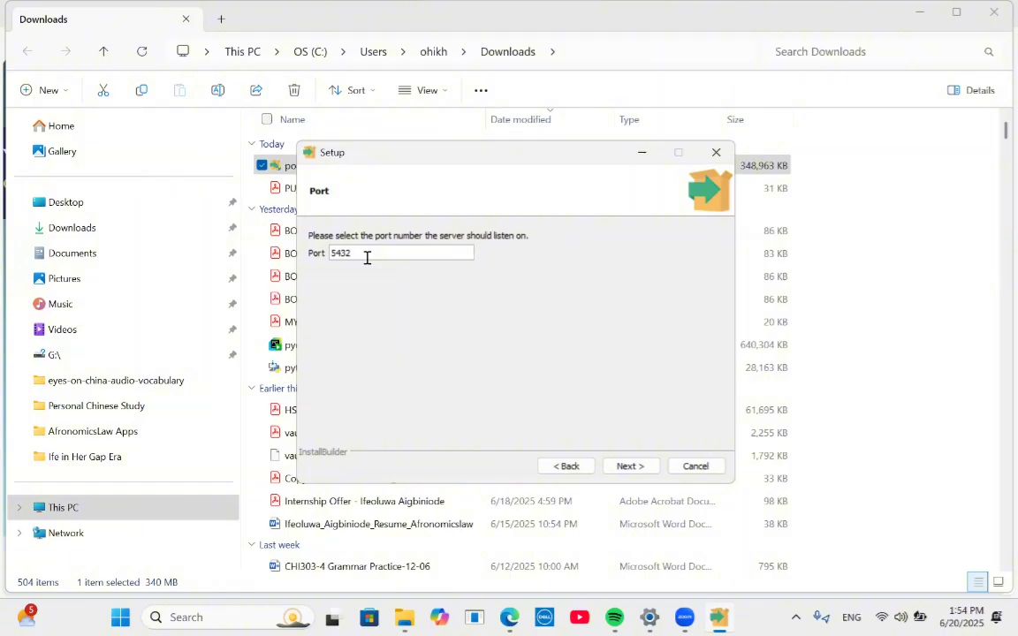
- Keep port 5432 and the DEFAULT locale, accept the installation summary, and start installing PostgreSQL
{"action": "left_click", "coordinate": [631, 467]}
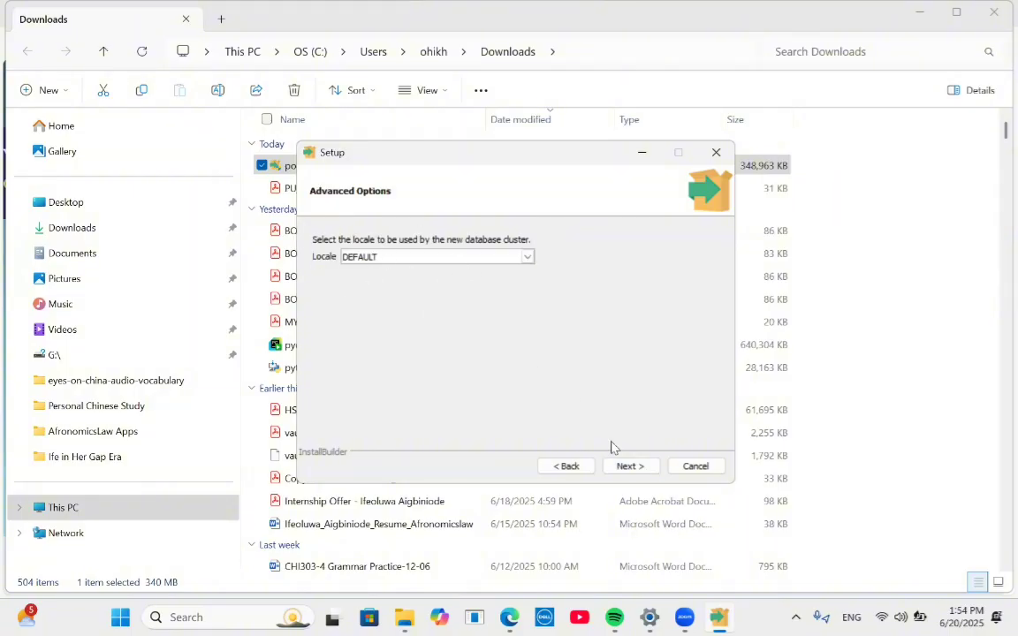
{"action": "left_click", "coordinate": [630, 468]}
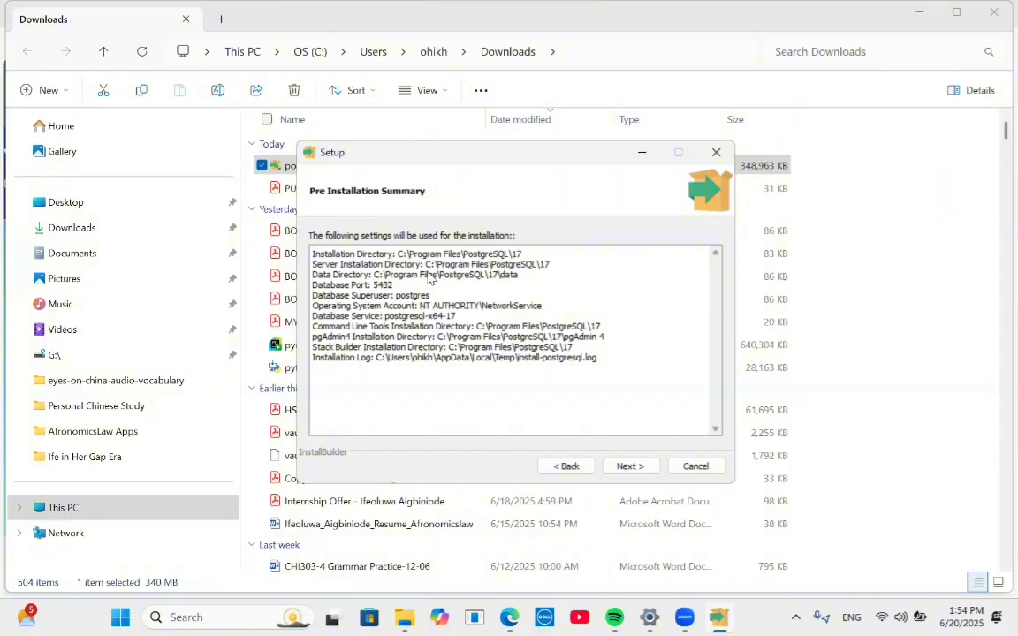
{"action": "left_click", "coordinate": [629, 466]}
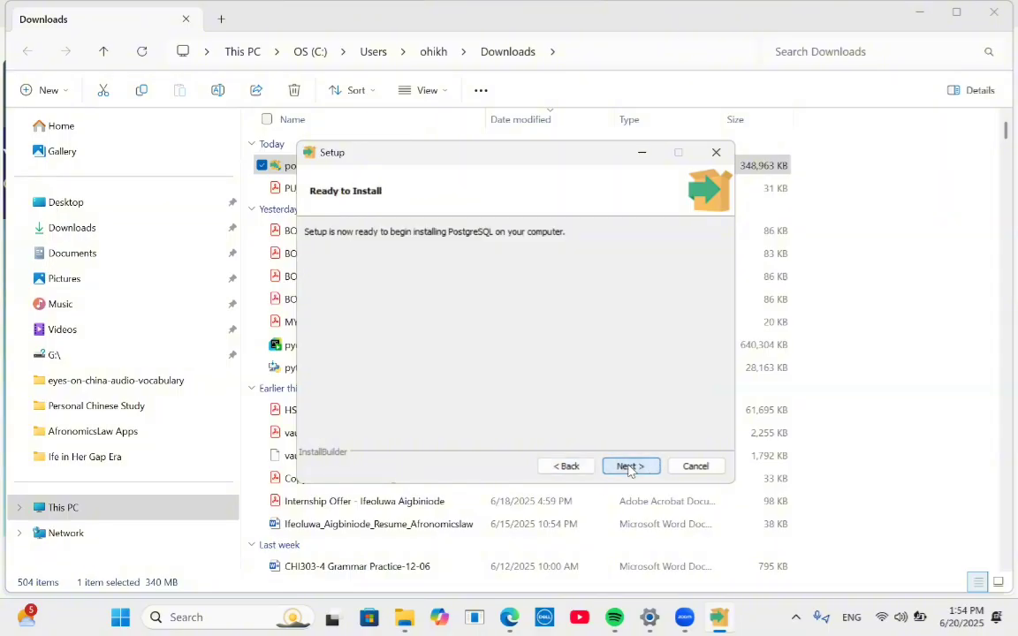
{"action": "left_click", "coordinate": [629, 466]}
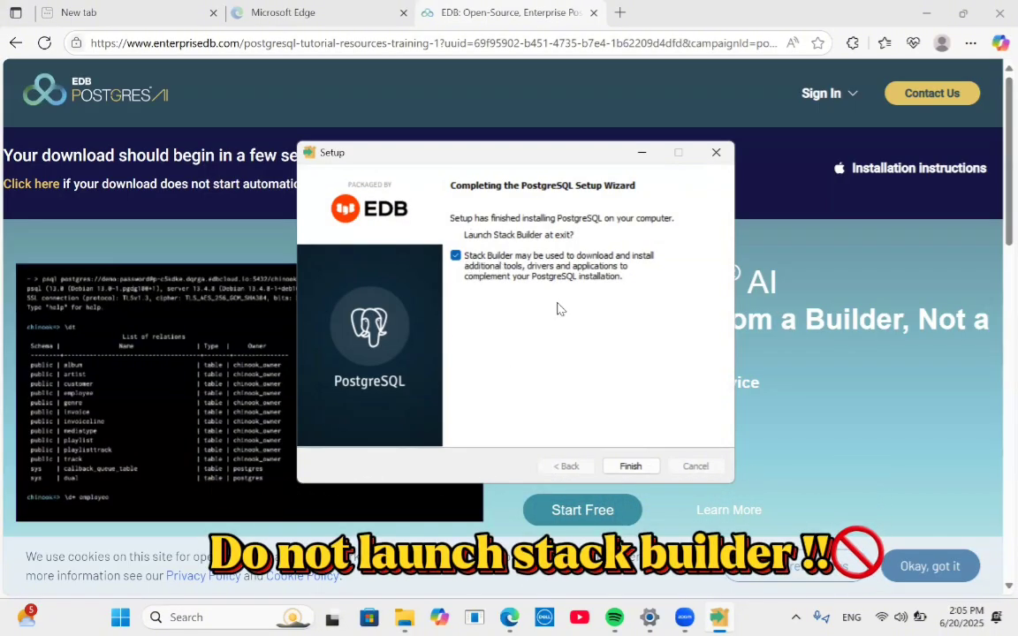
- Finish the PostgreSQL setup without launching Stack Builder at exit
{"action": "left_click", "coordinate": [455, 255]}
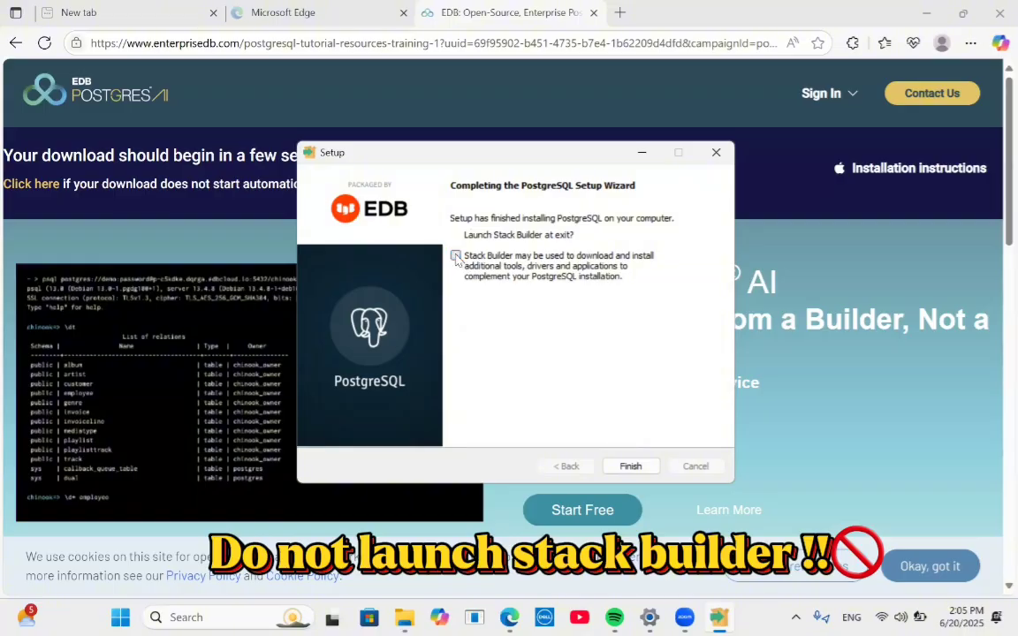
{"action": "left_click", "coordinate": [627, 466]}
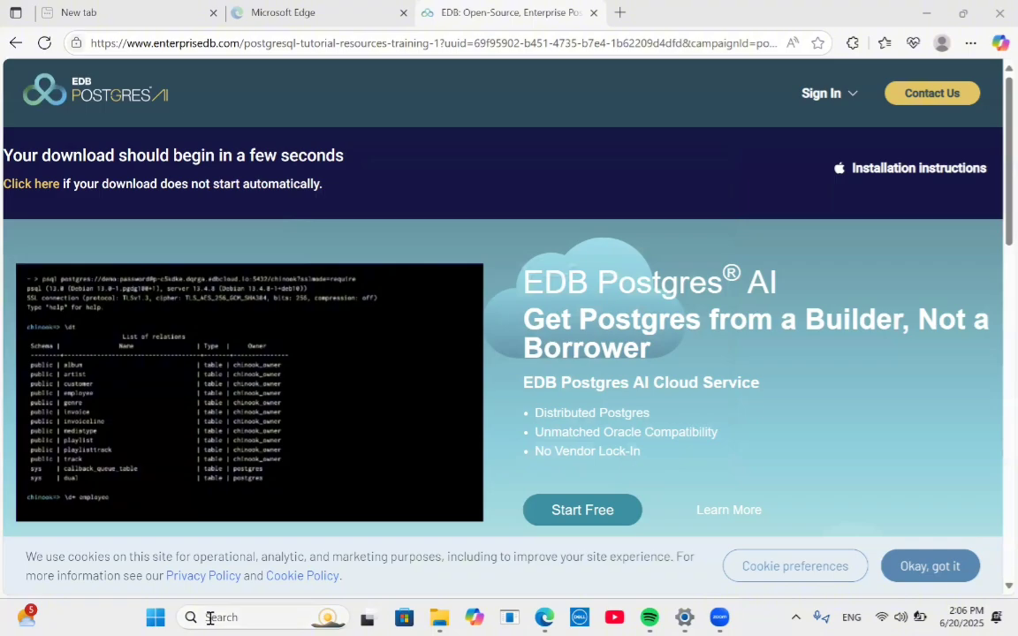
- Find pgAdmin 4 on the computer, launch it, and maximize its window
{"action": "left_click", "coordinate": [239, 616]}
{"action": "type", "text": "p"}
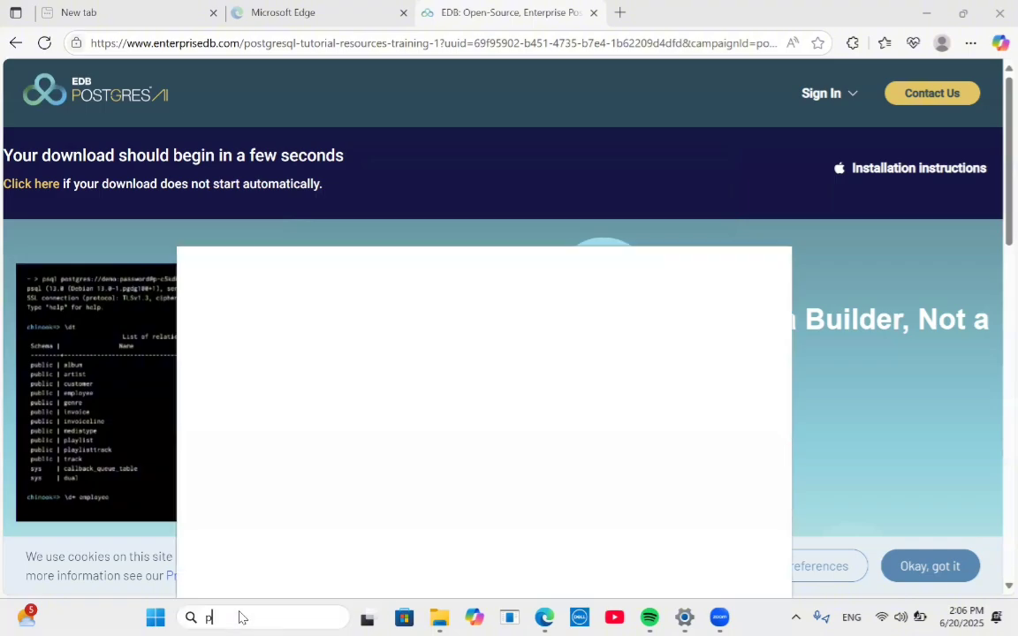
{"action": "type", "text": "gadm"}
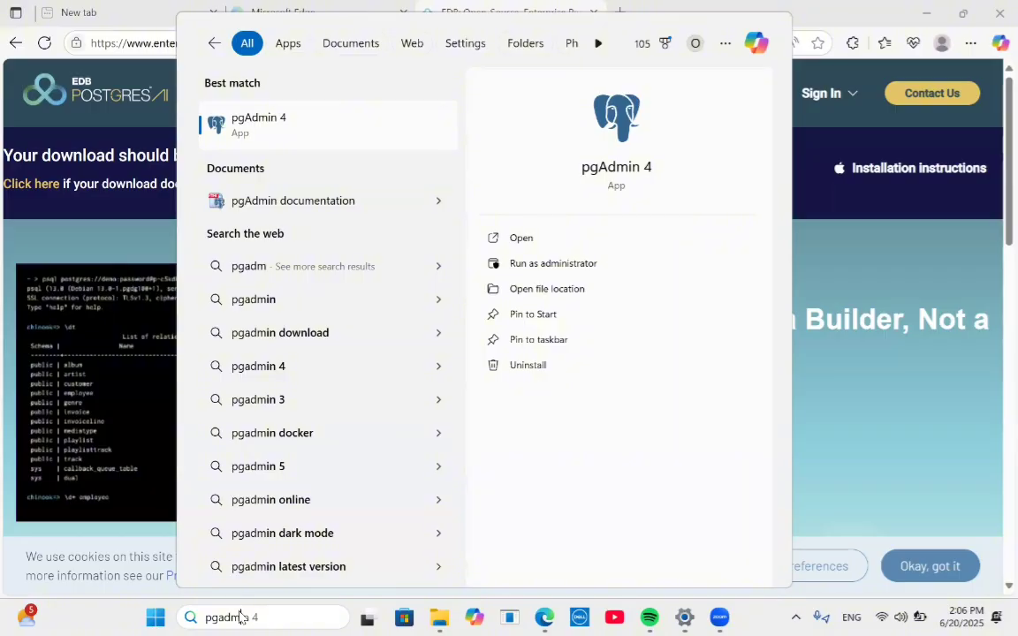
{"action": "key", "text": "Return"}
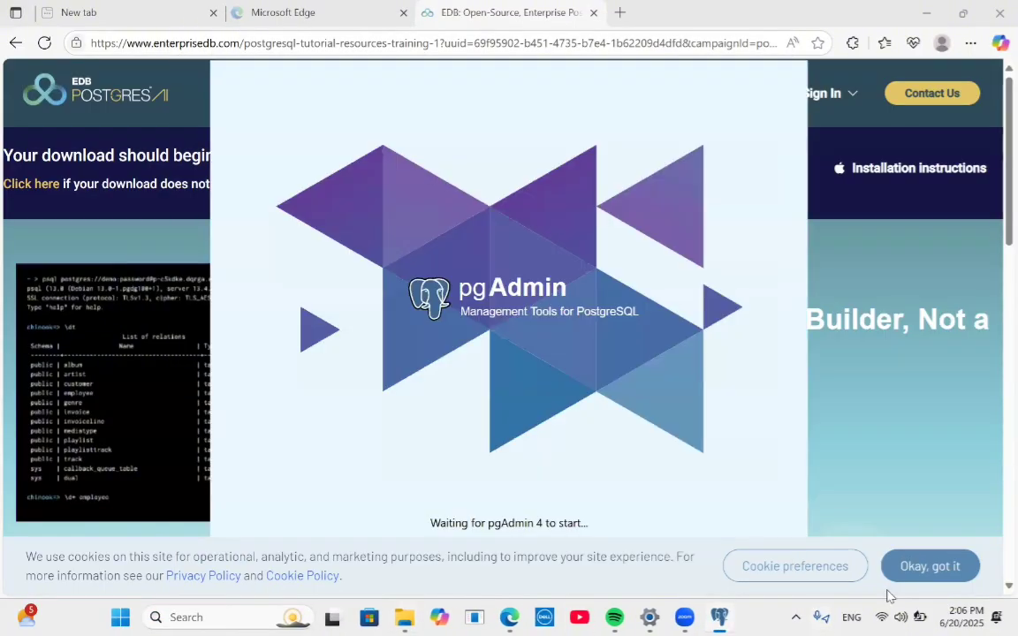
{"action": "left_click_drag", "start_coordinate": [888, 594], "coordinate": [720, 618]}
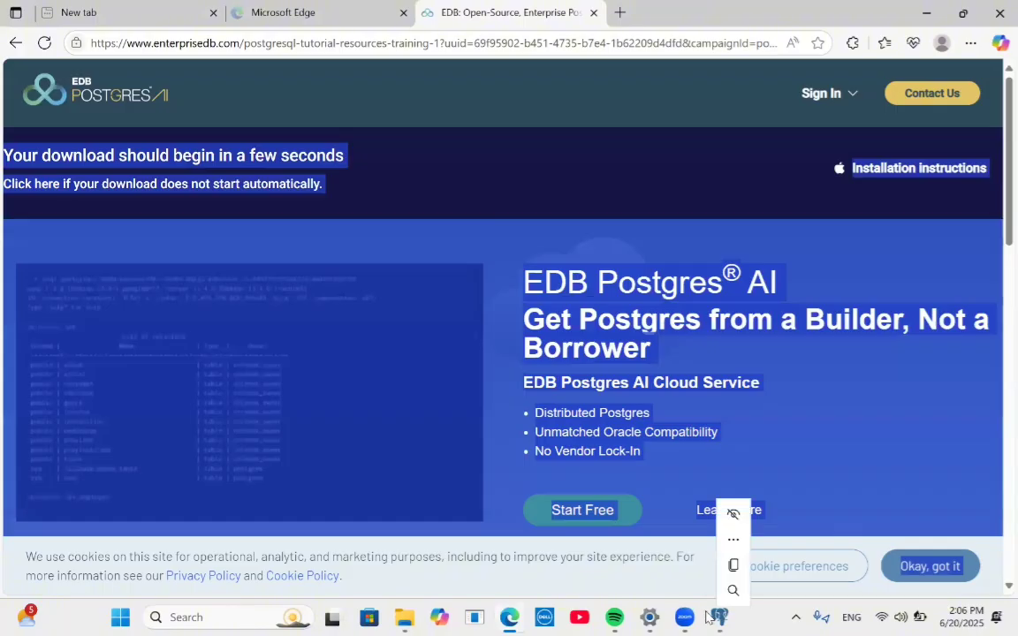
{"action": "left_click", "coordinate": [719, 618]}
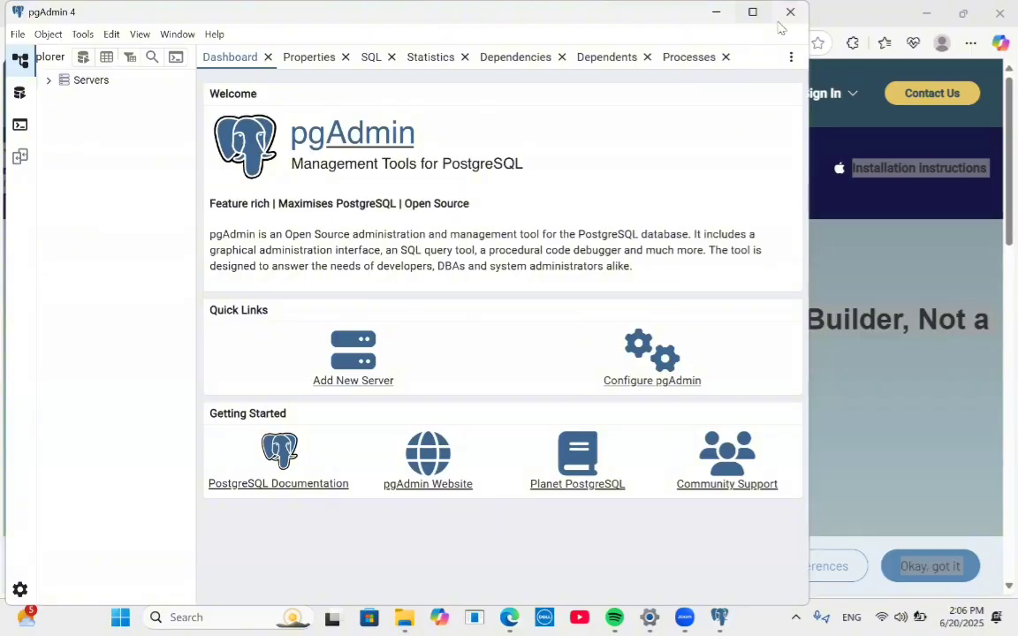
{"action": "left_click", "coordinate": [752, 12]}
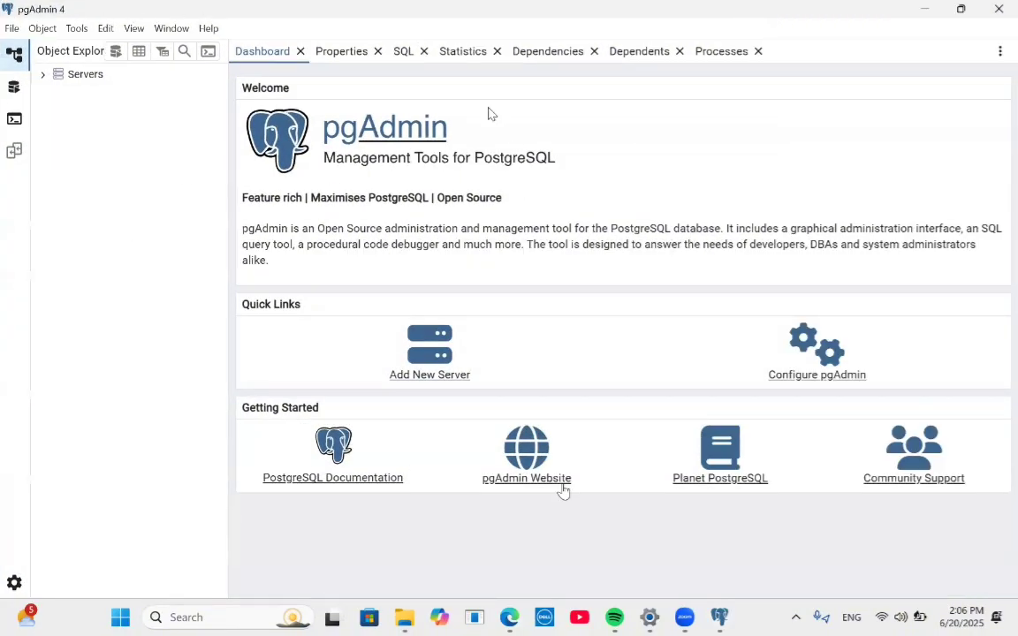
- Show the Properties view and close the SQL view in pgAdmin
{"action": "left_click", "coordinate": [334, 58]}
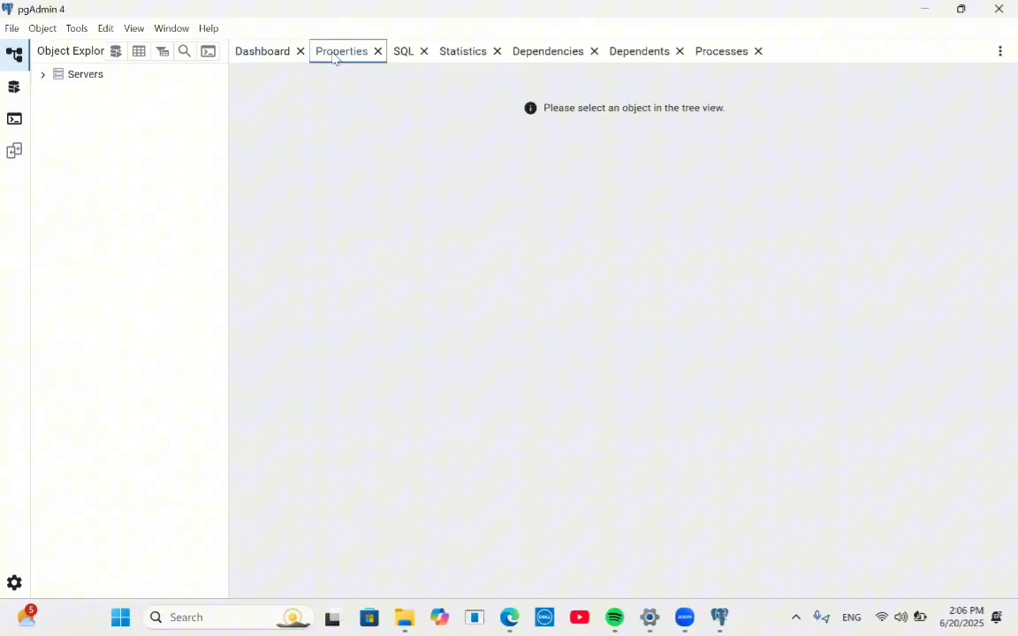
{"action": "left_click", "coordinate": [422, 53]}
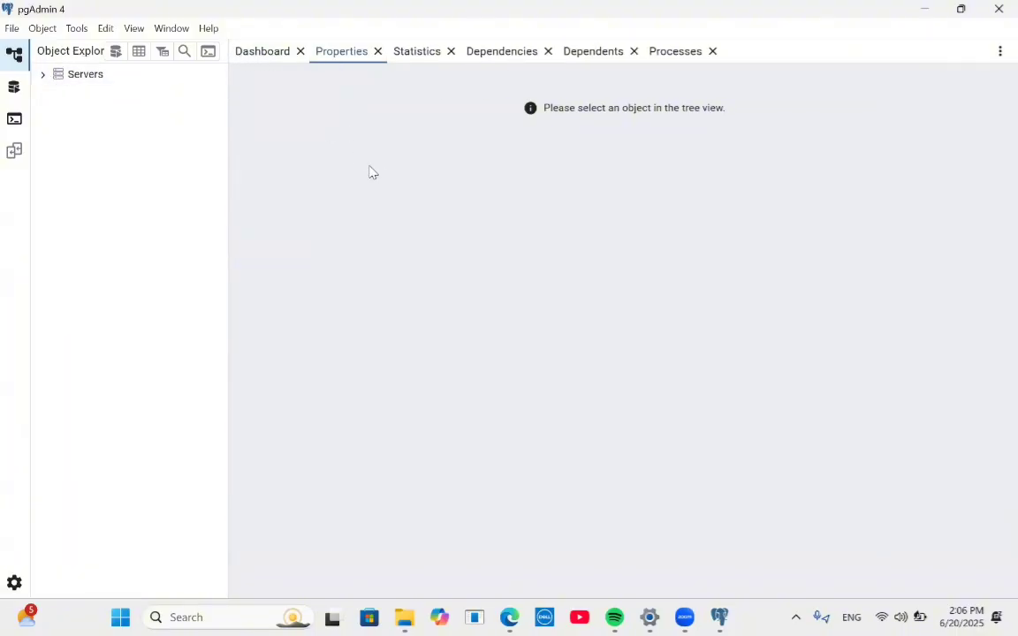
- Connect to the PostgreSQL 17 server with the postgres user's password and display its dashboard
{"action": "left_click", "coordinate": [43, 74]}
{"action": "left_click", "coordinate": [78, 96]}
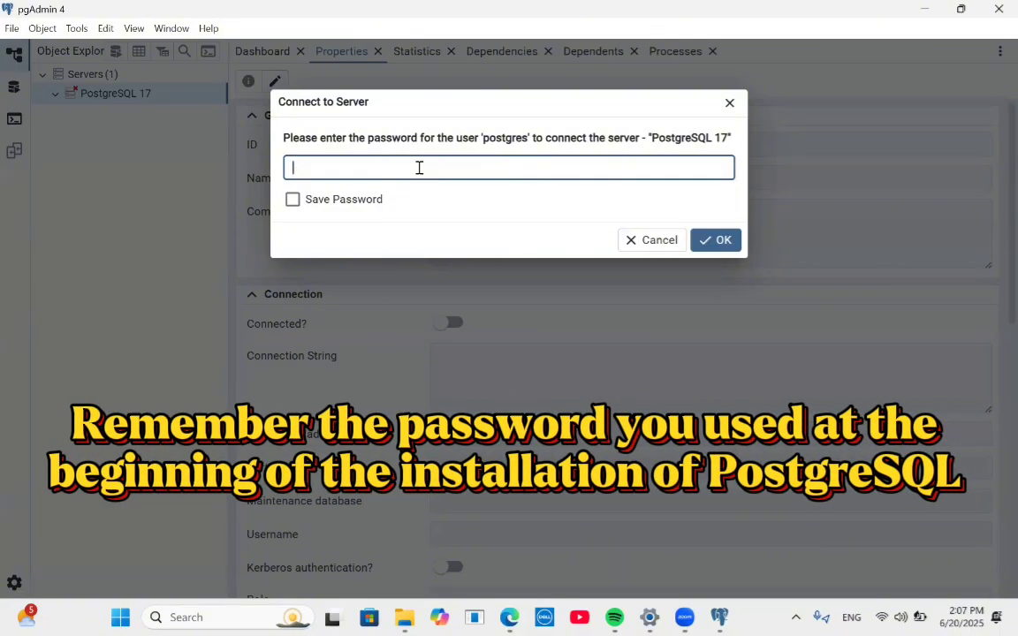
{"action": "type", "text": "••••••••••••••"}
{"action": "key", "text": "Return"}
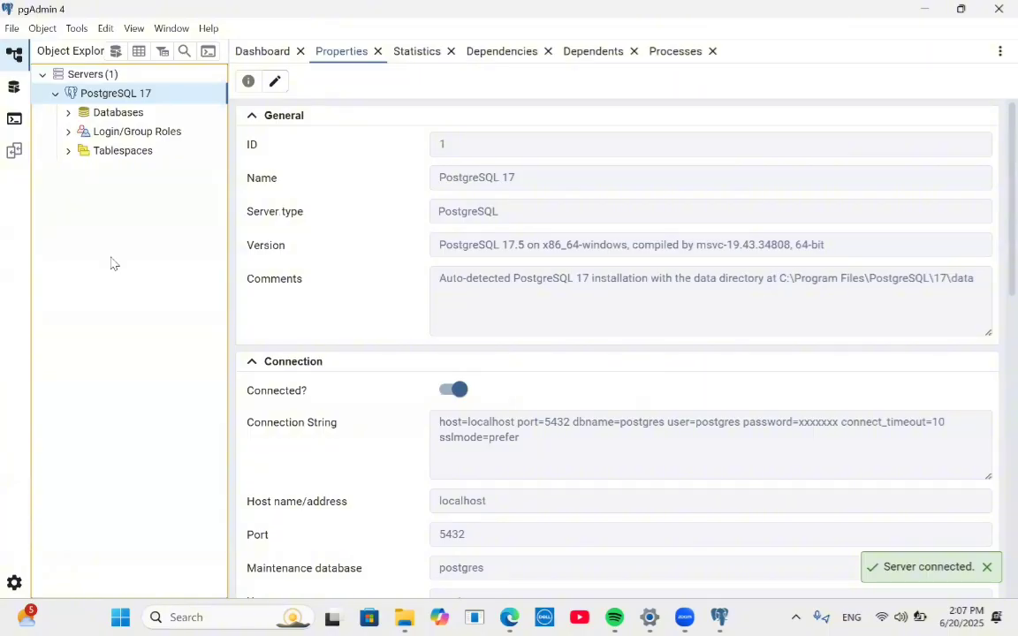
{"action": "left_click", "coordinate": [249, 52]}
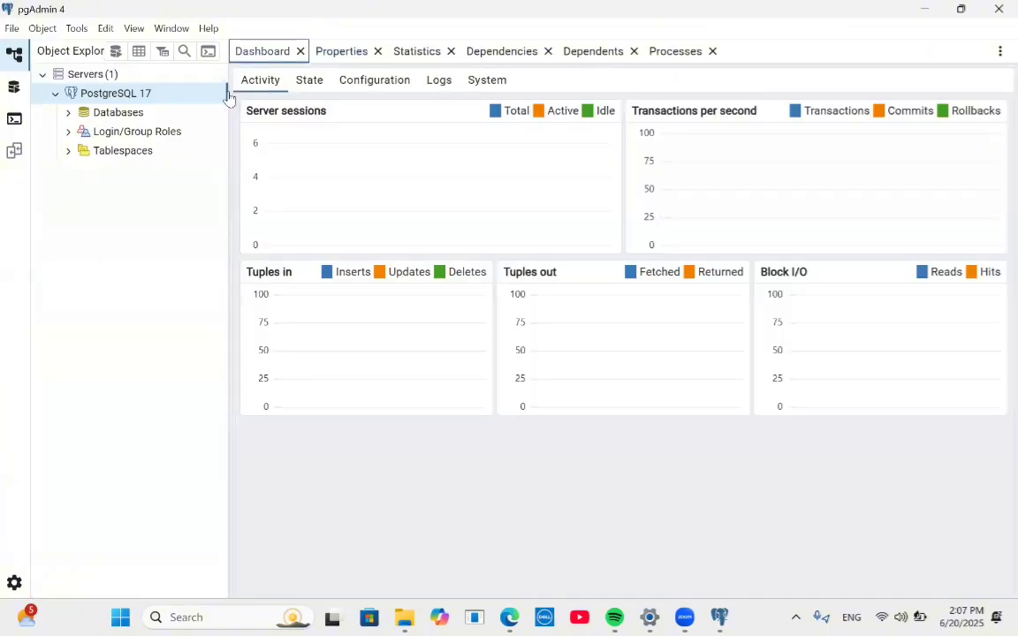